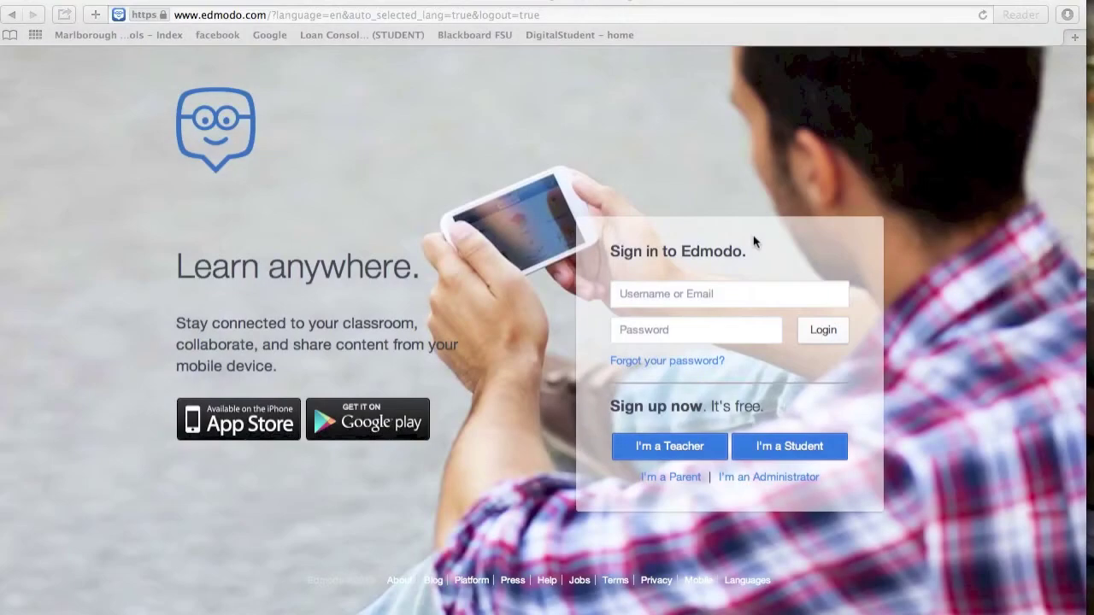
- Log in with the student account's username and password
left_click(706, 292)
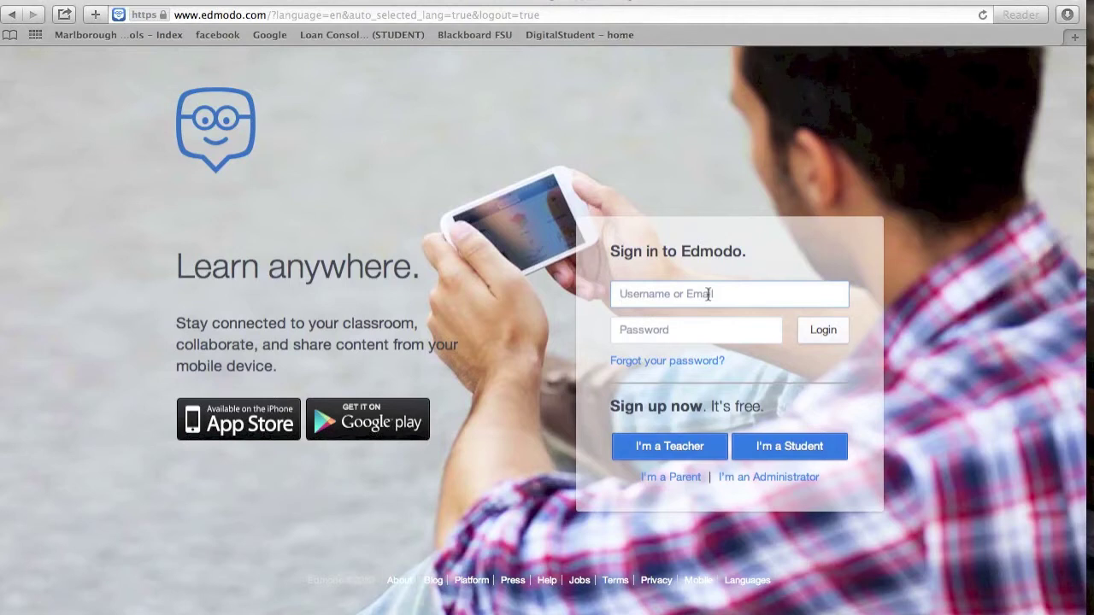
type("si")
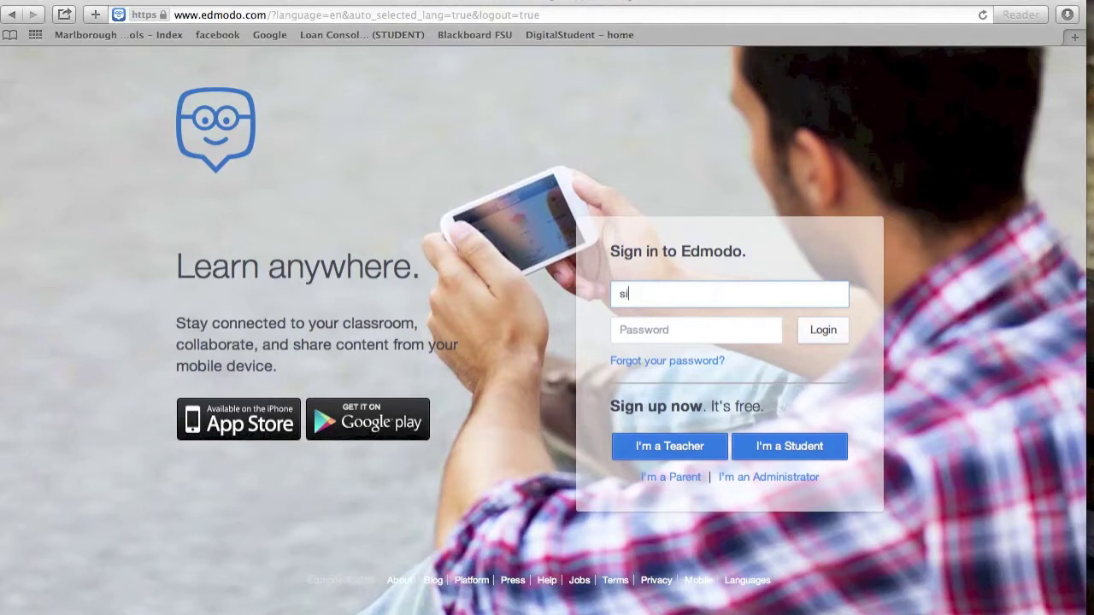
type("mulstuden")
type("t")
key("Tab")
type("••••")
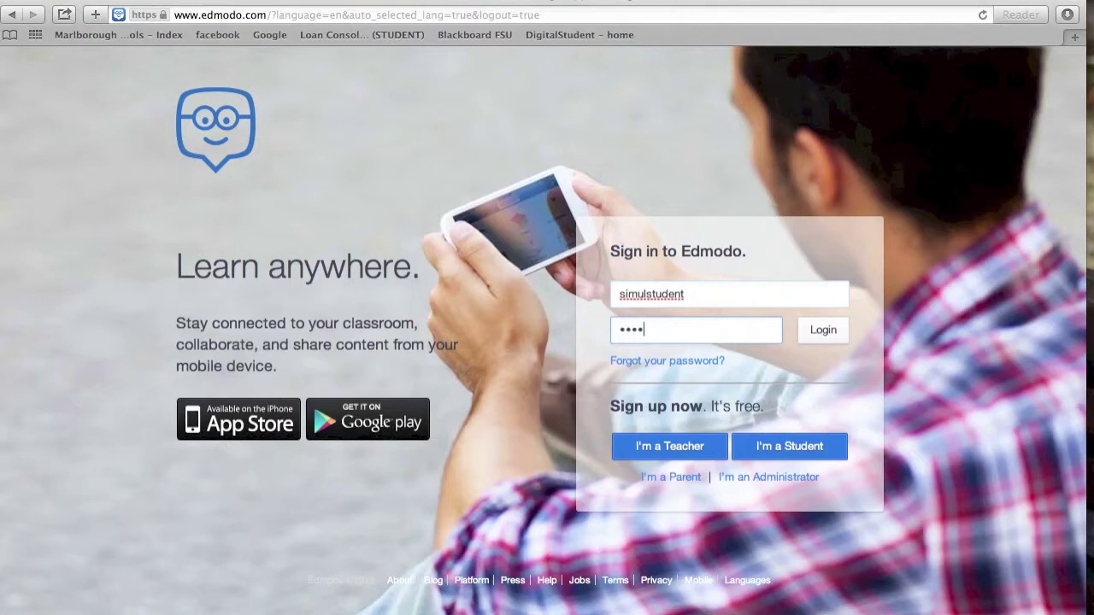
type("••••••••")
key("Return")
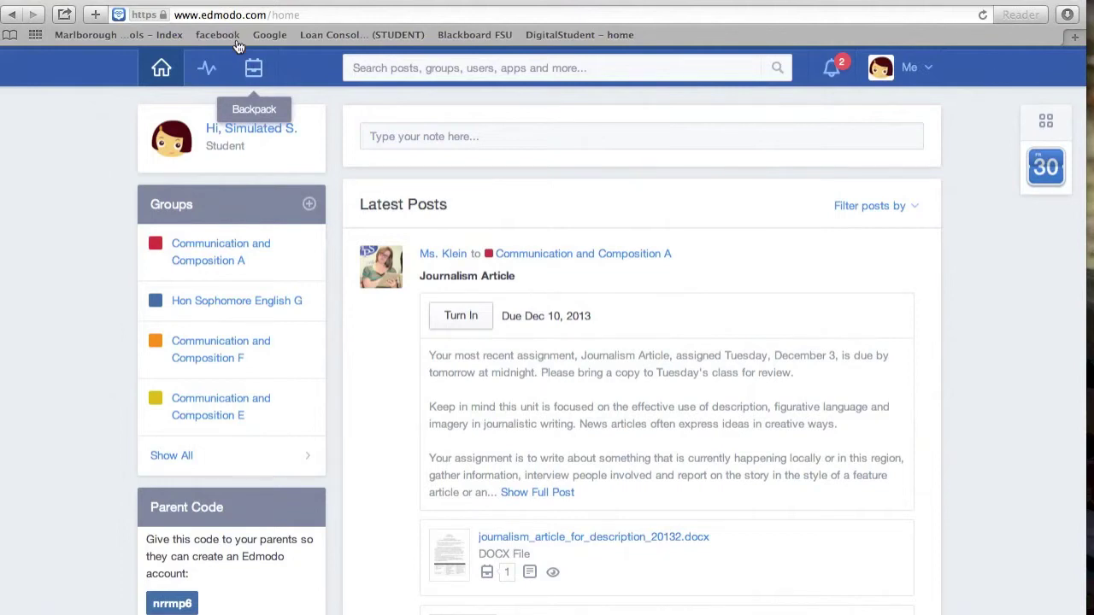
- Open the Backpack, which lists four stored documents
left_click(254, 69)
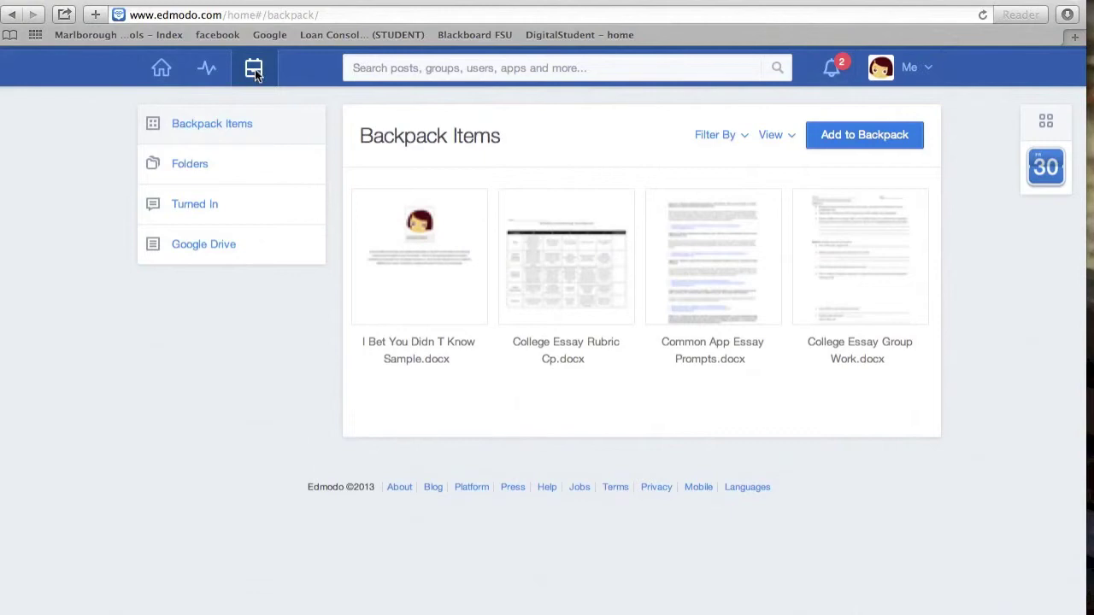
- Upload the Global Collaboration Word document from the computer into the Backpack
left_click(892, 141)
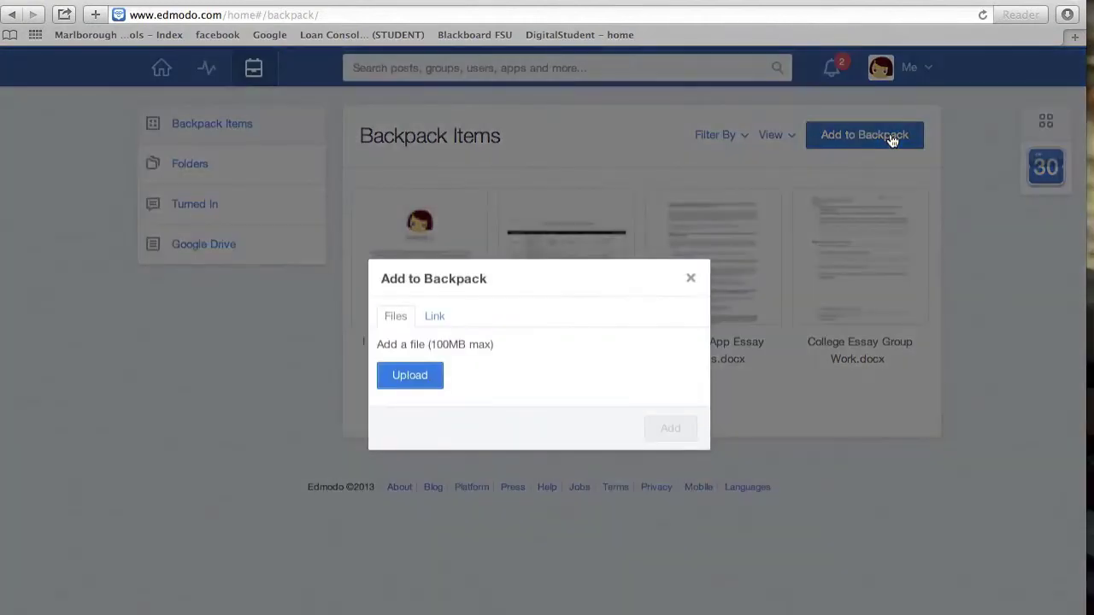
left_click(413, 378)
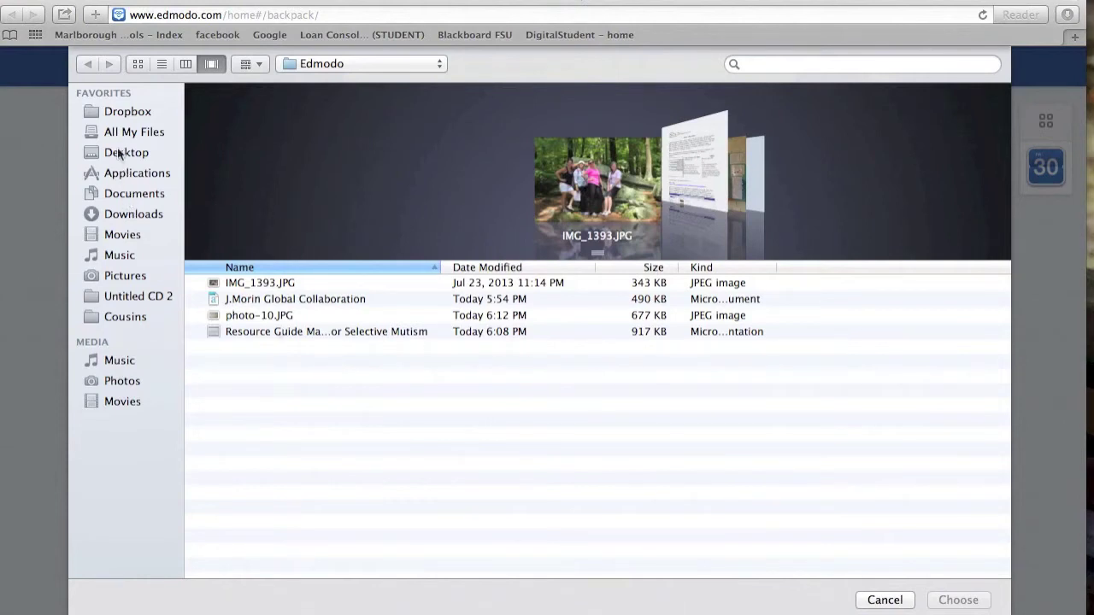
key("Down")
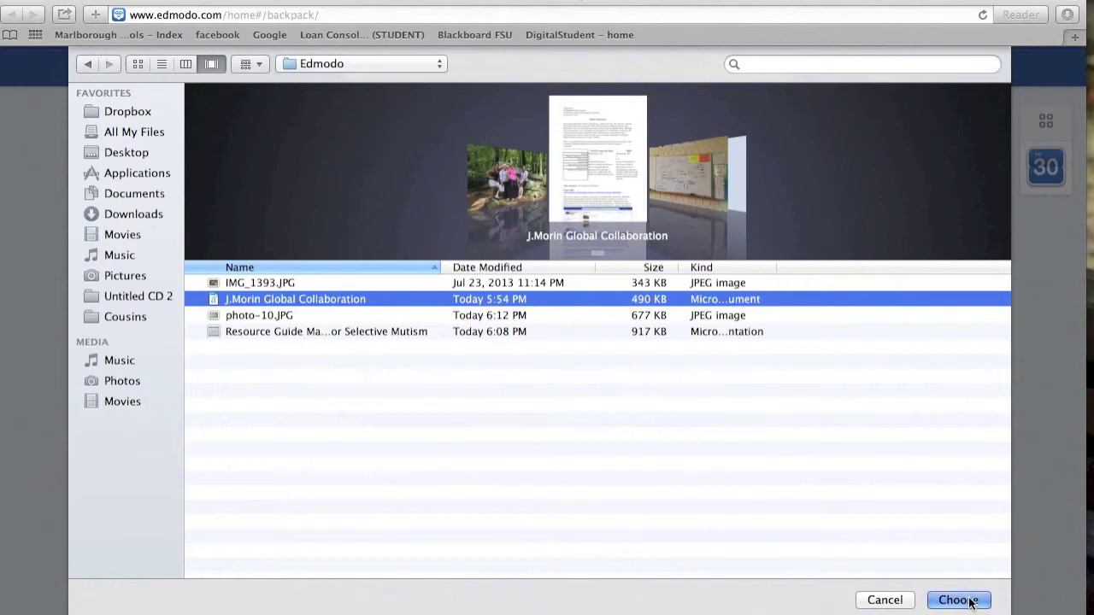
left_click(970, 601)
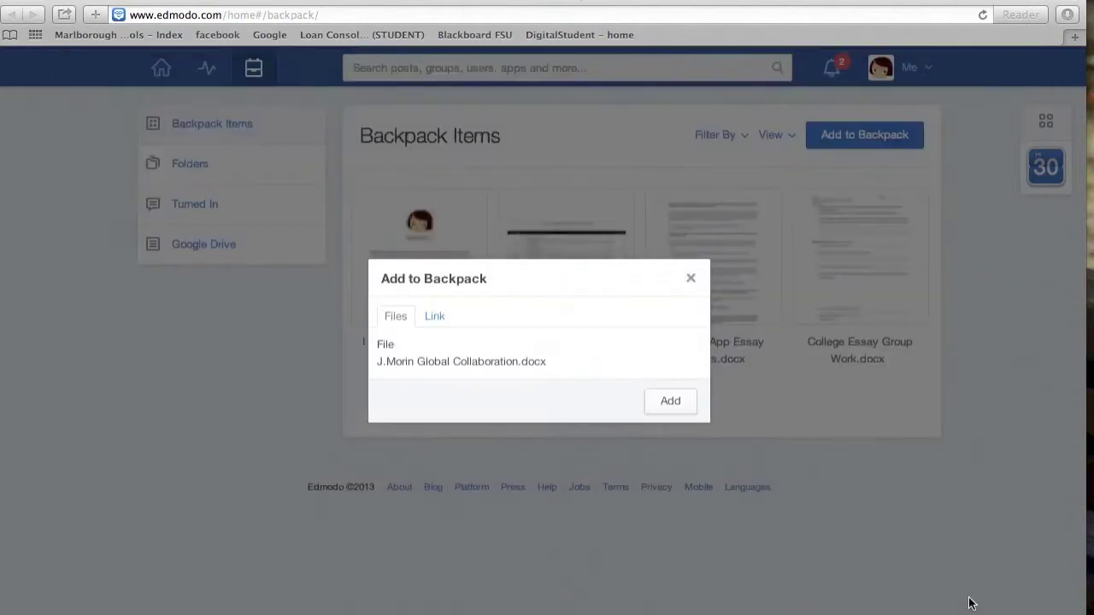
left_click(671, 400)
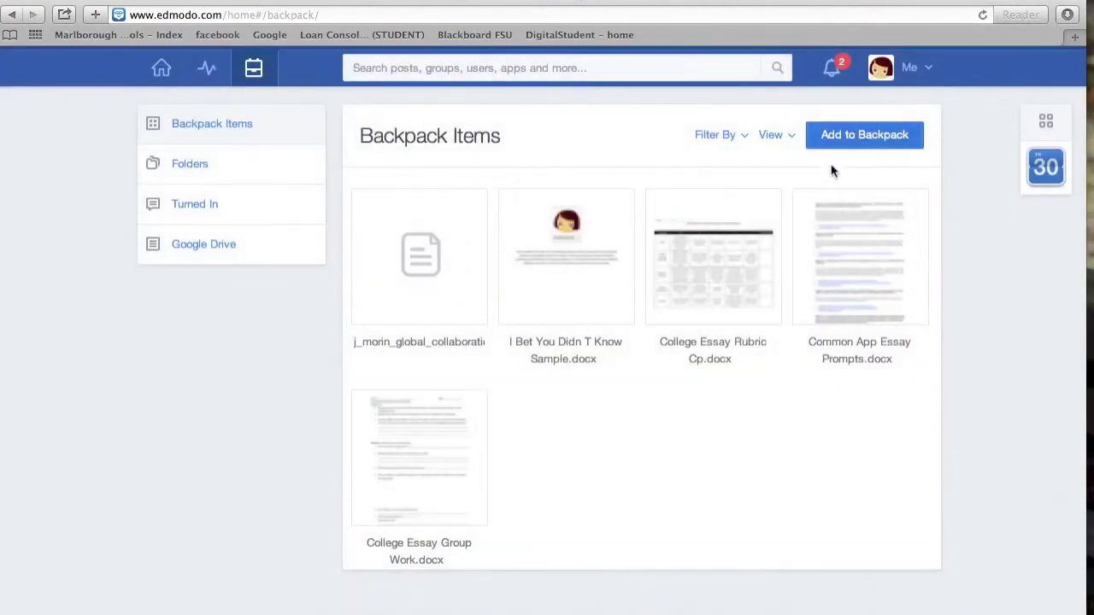
- Look at the Link option for adding to the Backpack, close it, and return home
left_click(861, 142)
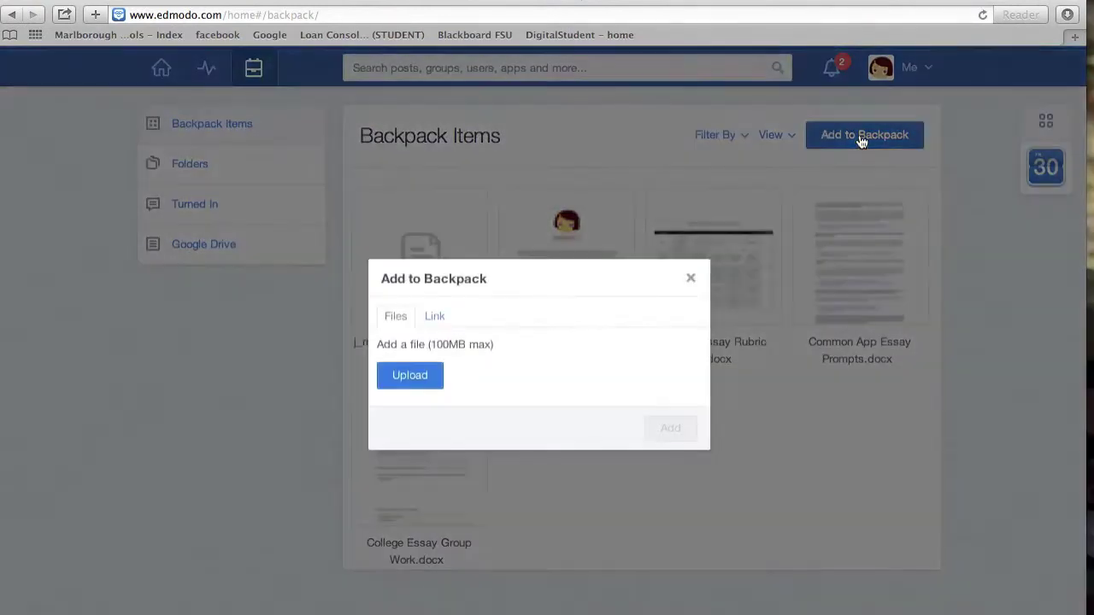
left_click(439, 318)
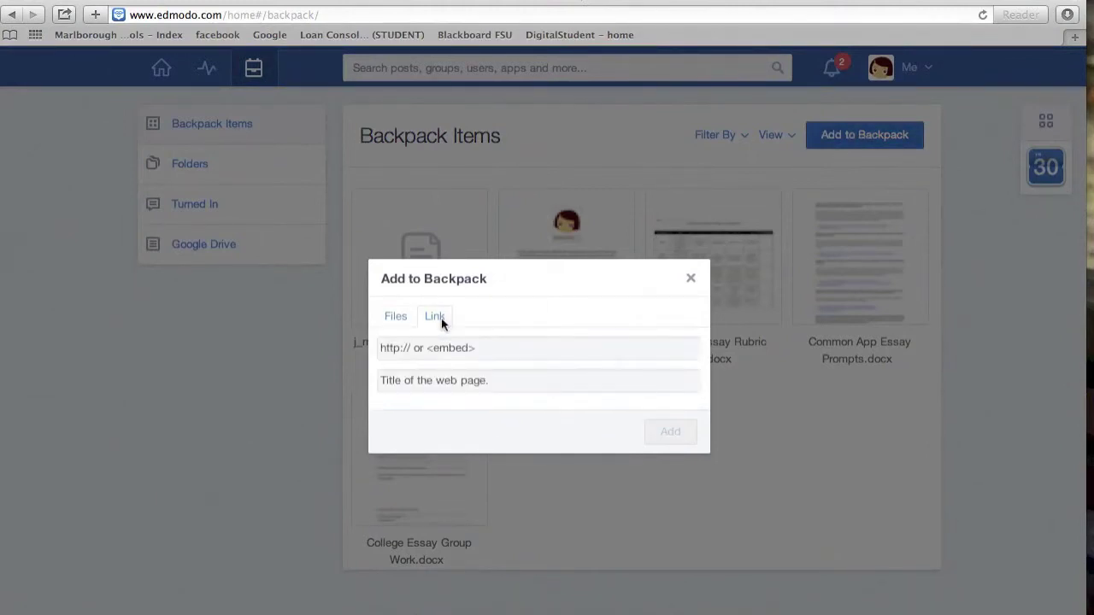
left_click(207, 114)
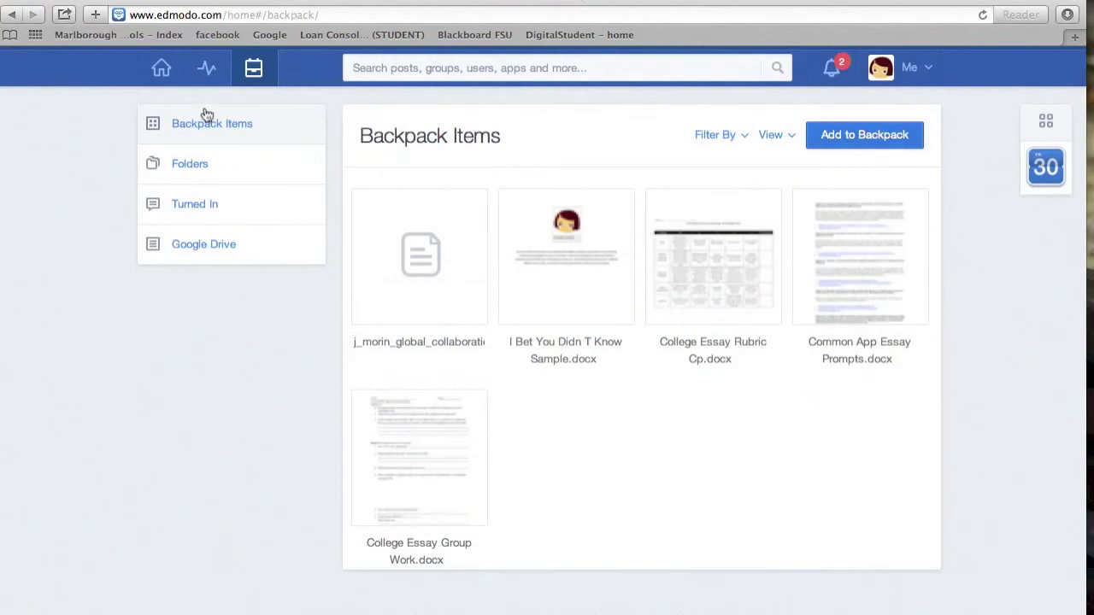
left_click(162, 70)
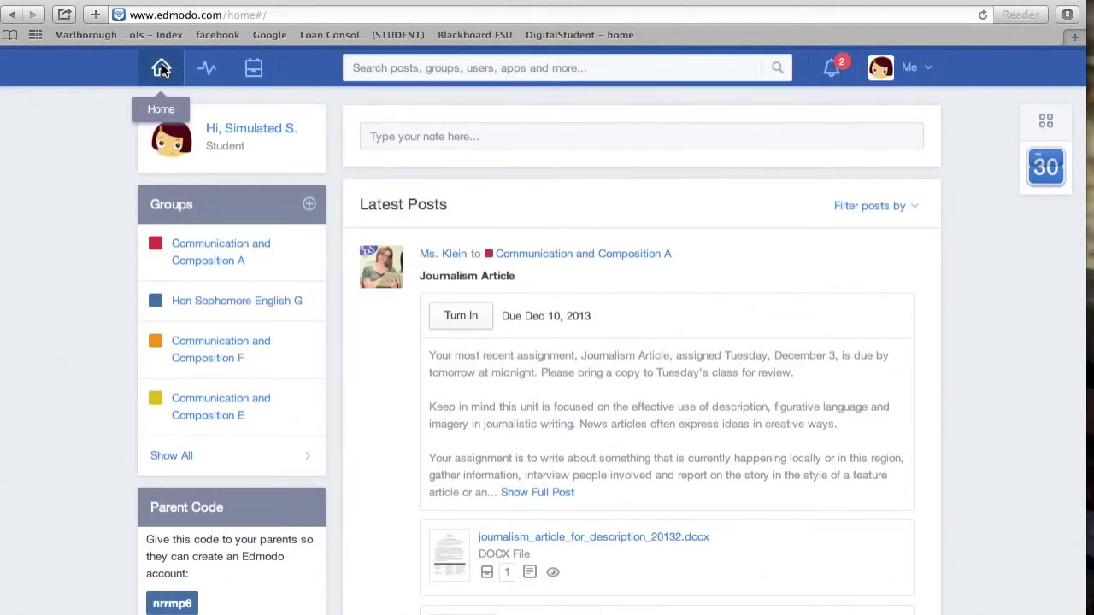
- Find the Journalism Article assignment in the Communication and Composition A group
left_click(838, 75)
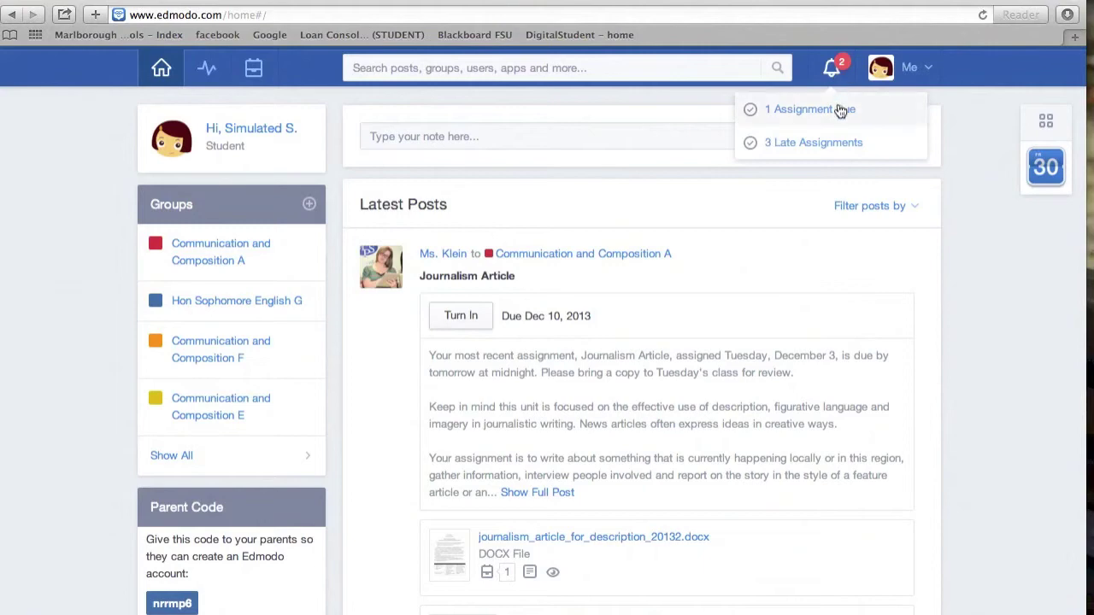
left_click(838, 110)
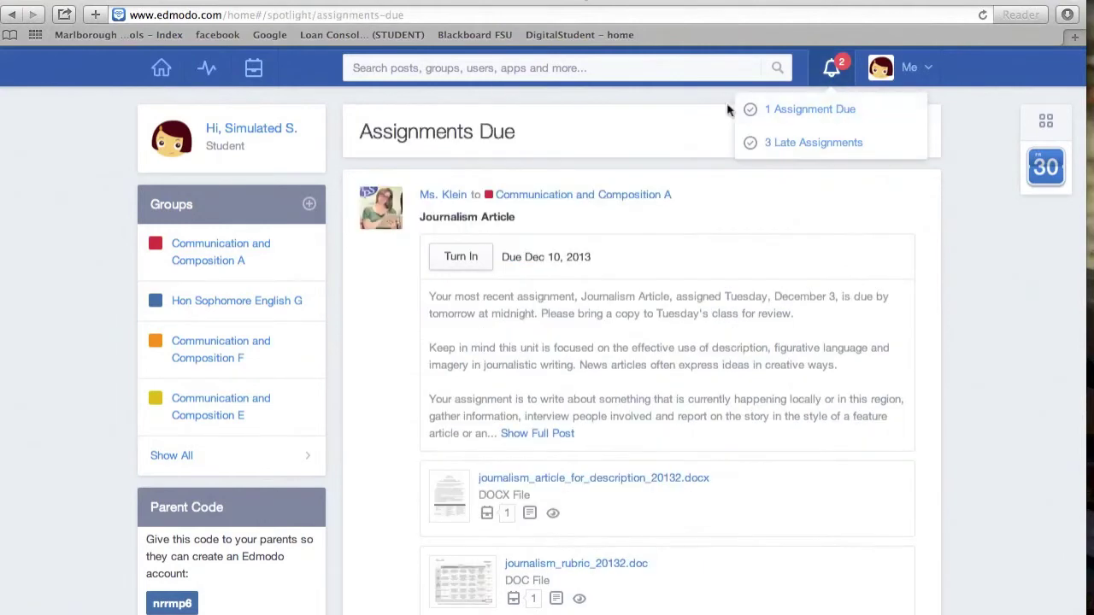
left_click(268, 262)
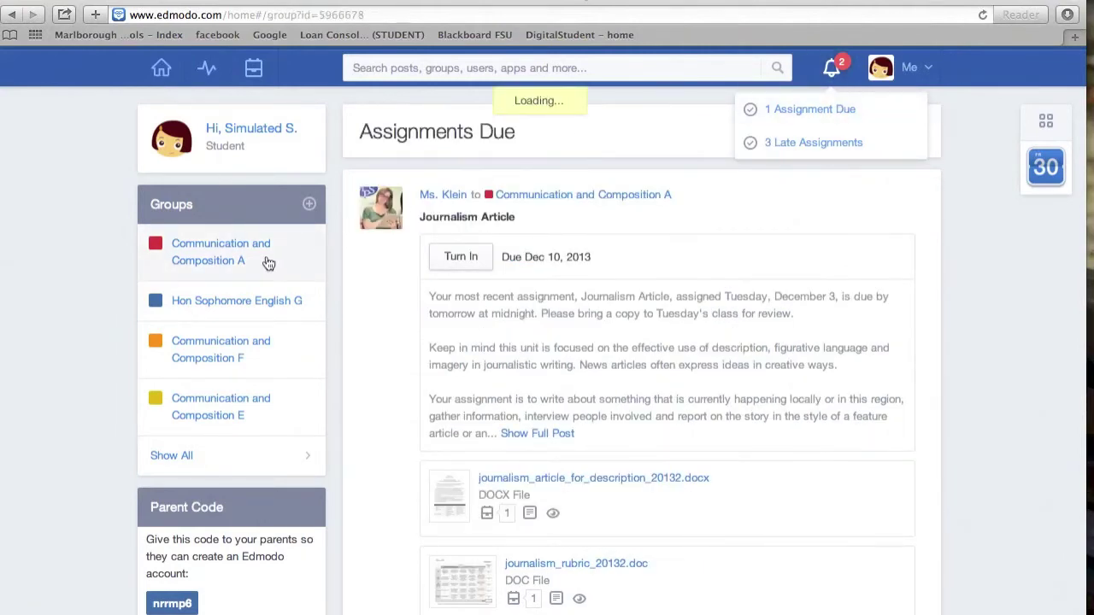
left_click(464, 313)
scroll(1029, 336, "down", 2)
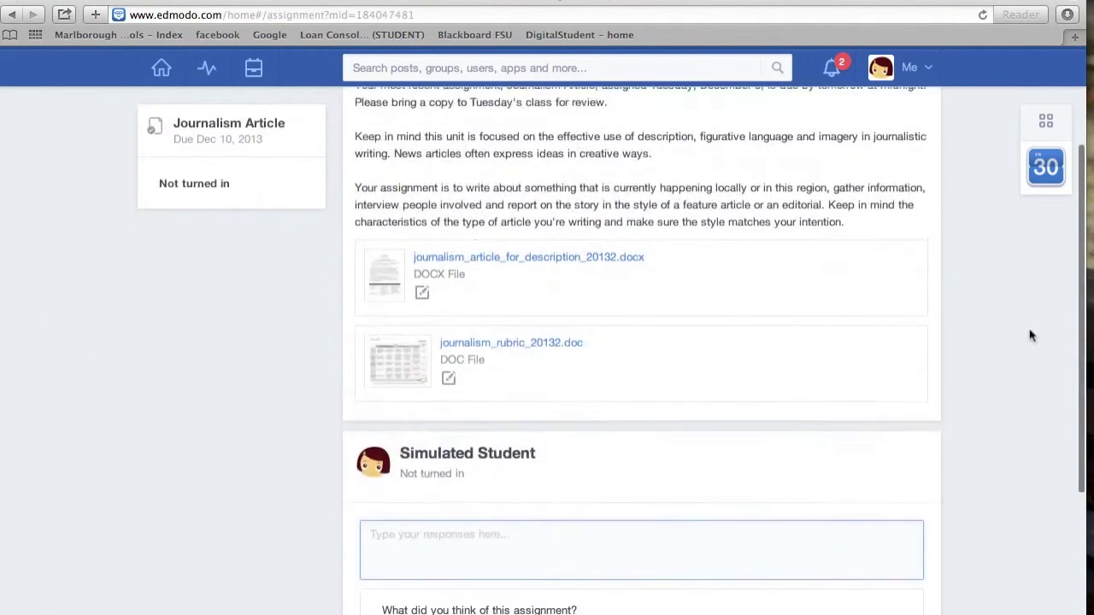
scroll(1030, 336, "down", 3)
- Turn in 'Journalism Article' with the Global Collaboration document attached from the Backpack
left_click(421, 355)
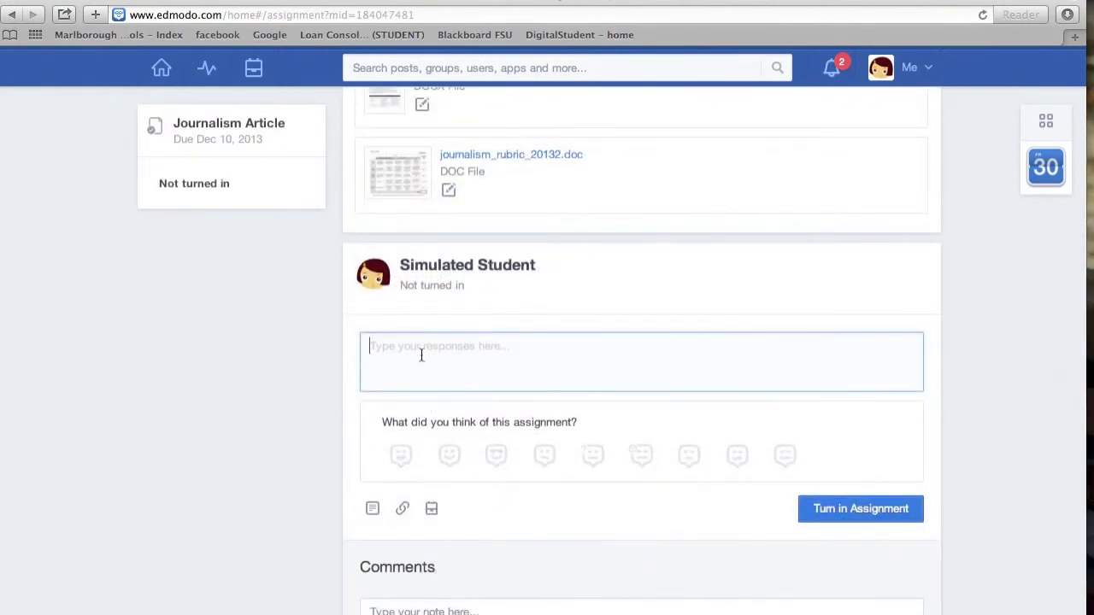
type("Journalism Article")
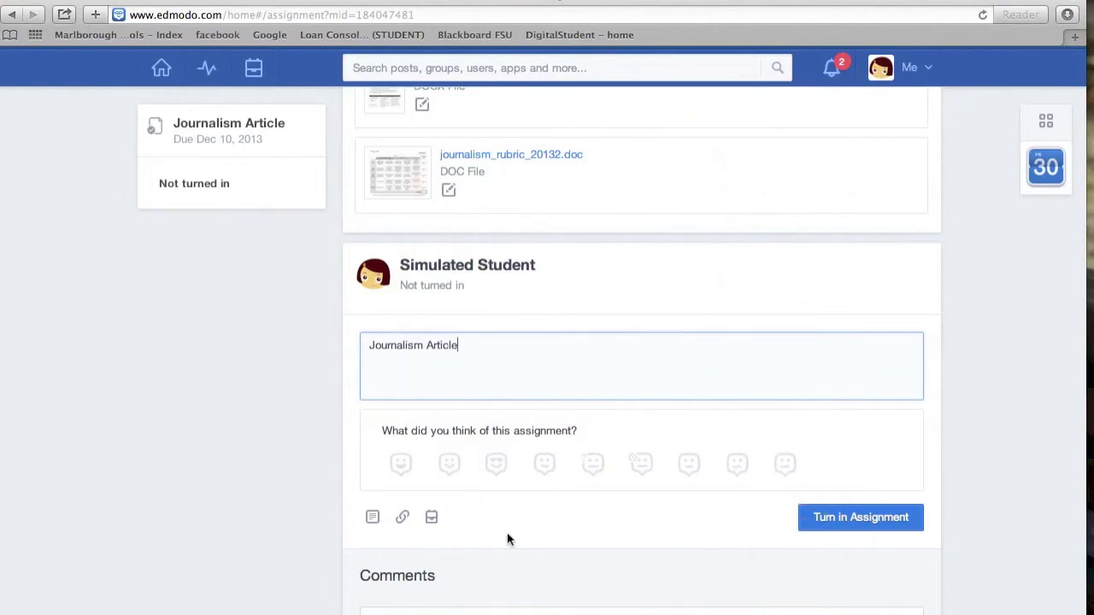
left_click(431, 517)
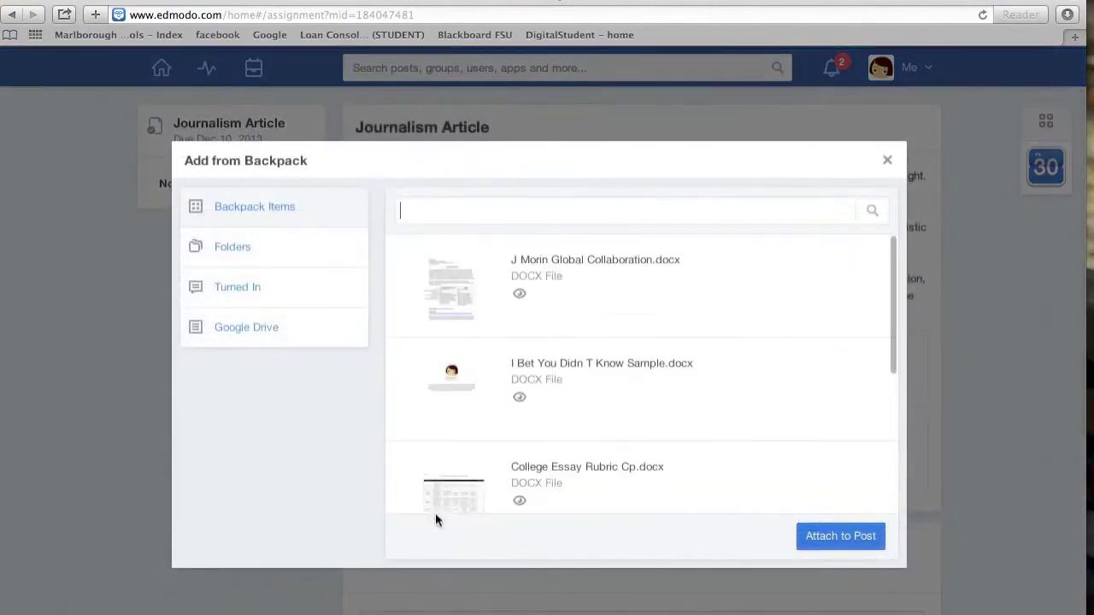
left_click(606, 302)
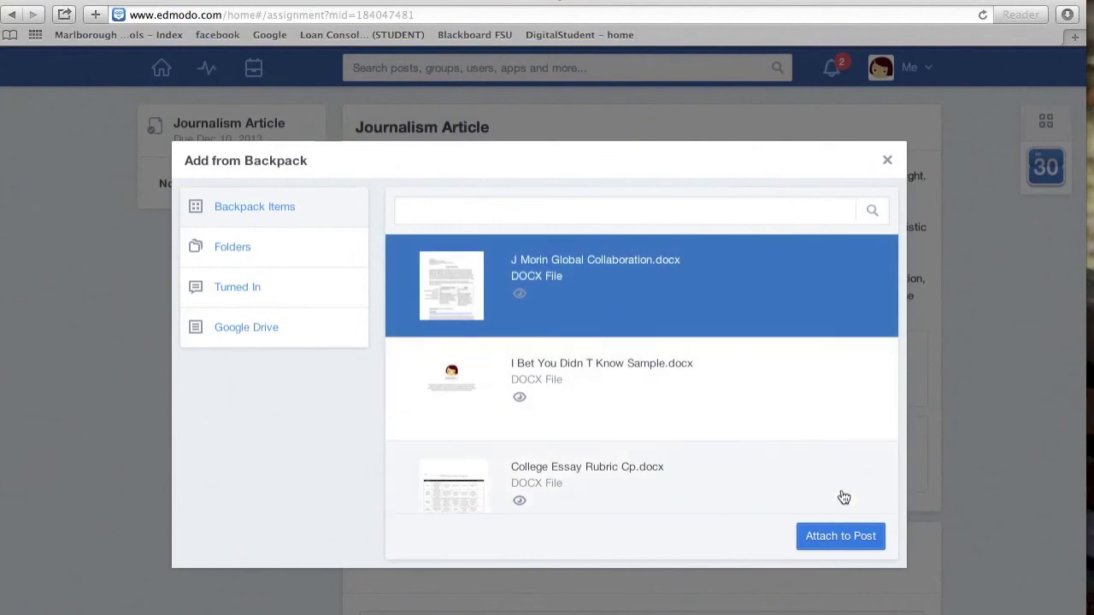
left_click(836, 536)
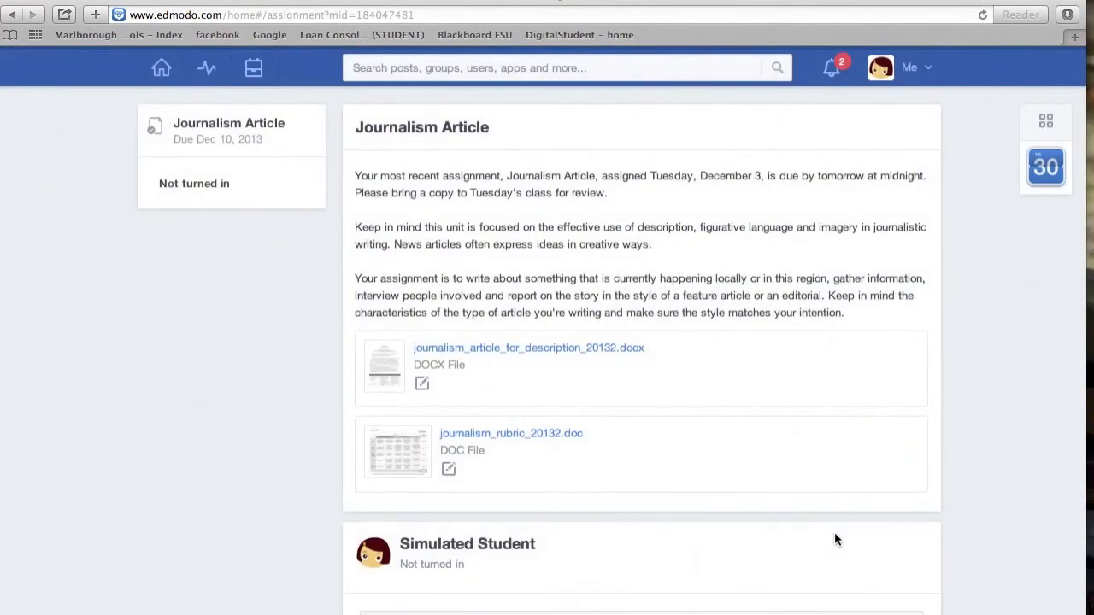
scroll(902, 473, "down", 5)
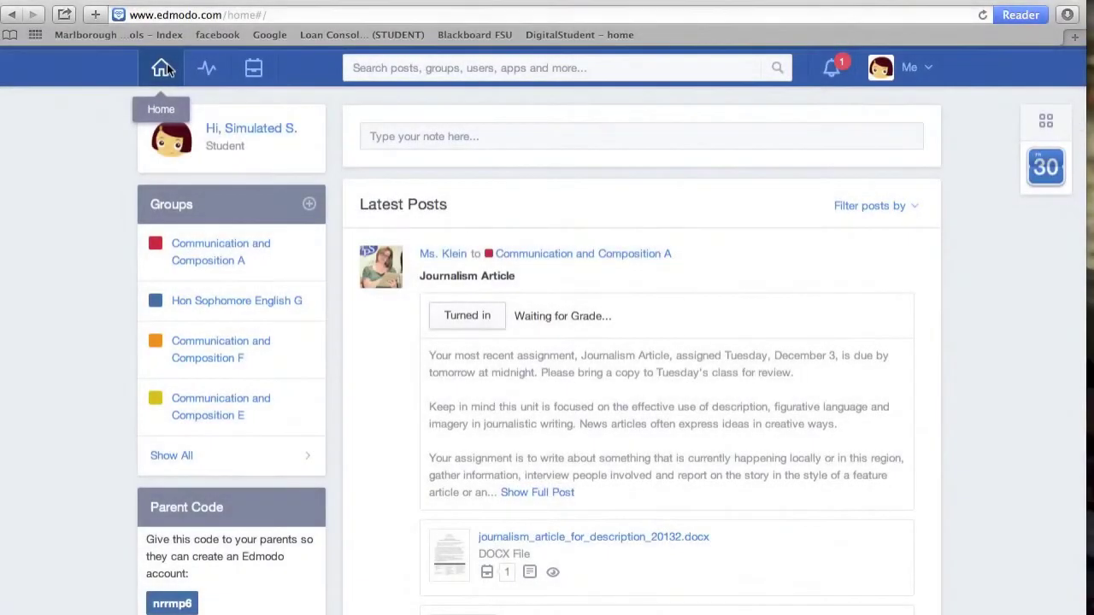
left_click(209, 70)
left_click(210, 115)
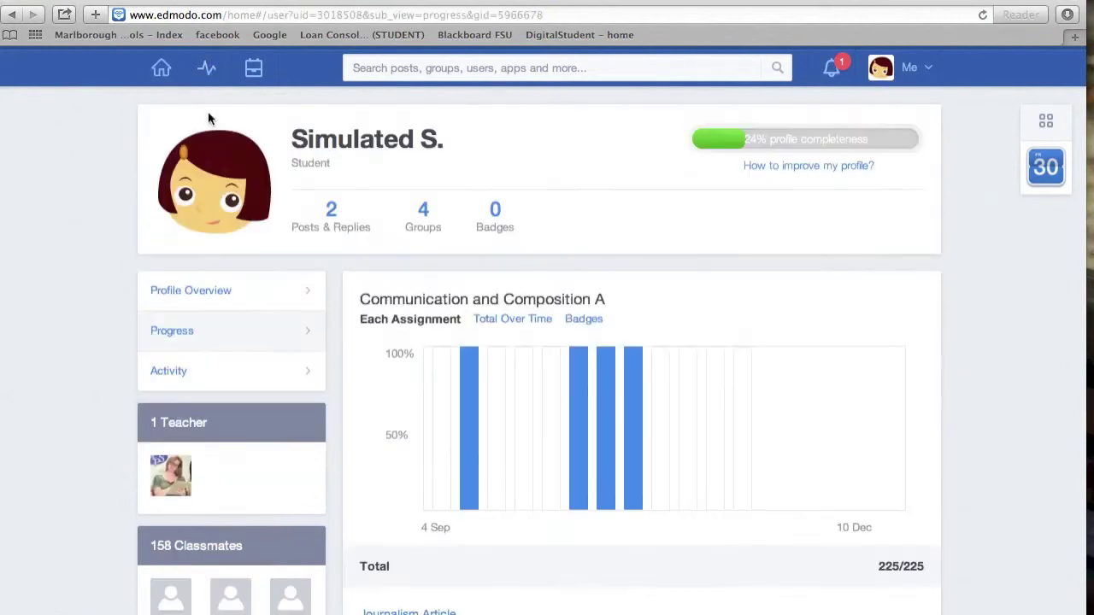
scroll(981, 219, "down", 2)
scroll(980, 220, "down", 2)
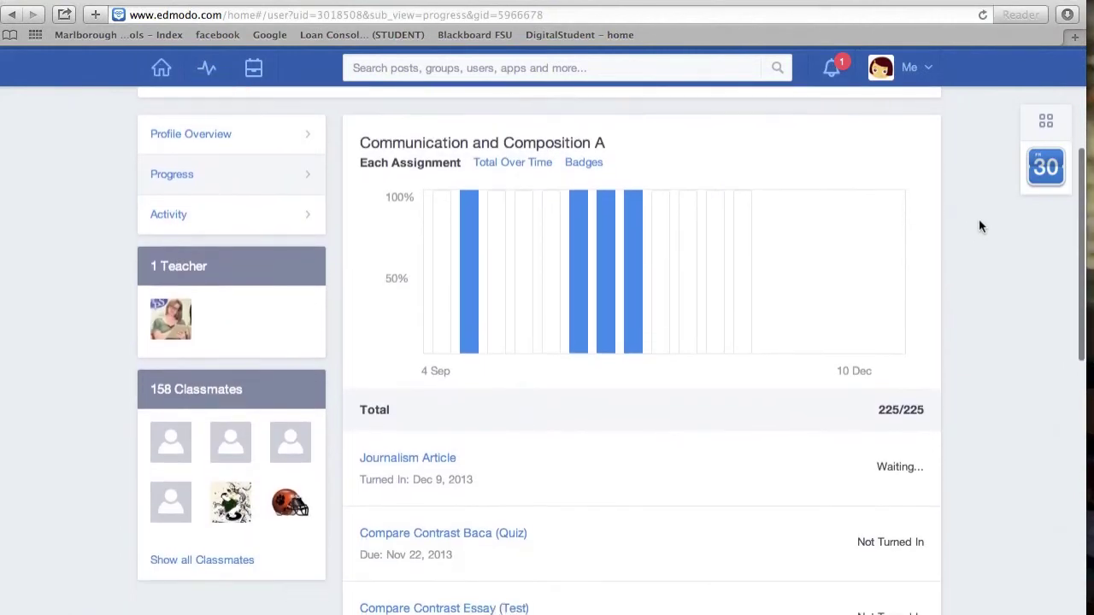
scroll(981, 225, "down", 2)
scroll(960, 248, "down", 2)
scroll(960, 248, "down", 3)
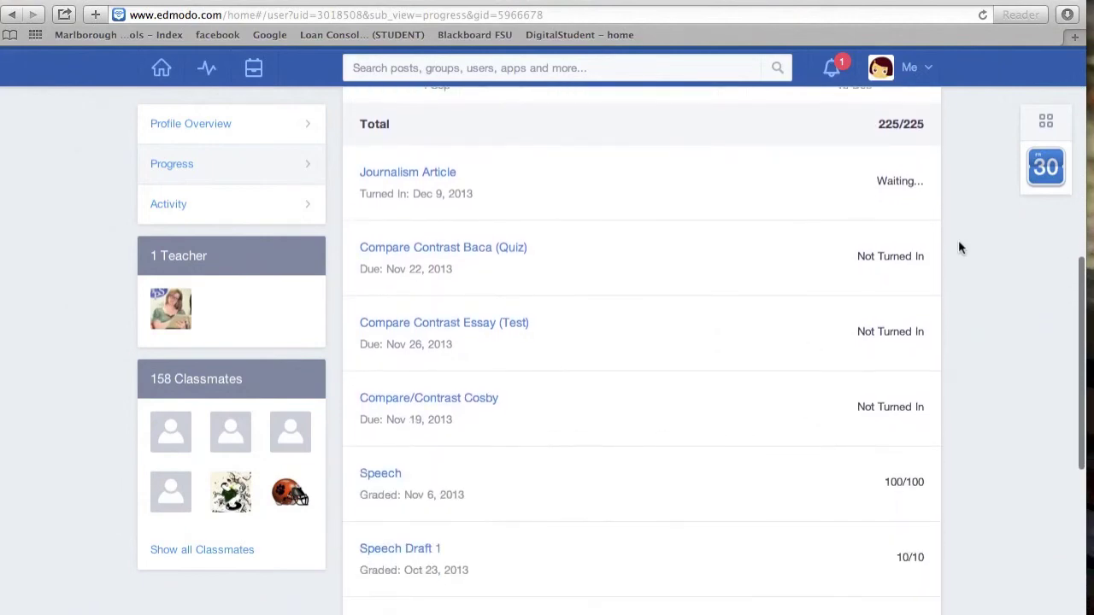
scroll(959, 246, "down", 1)
scroll(959, 246, "down", 4)
left_click(161, 70)
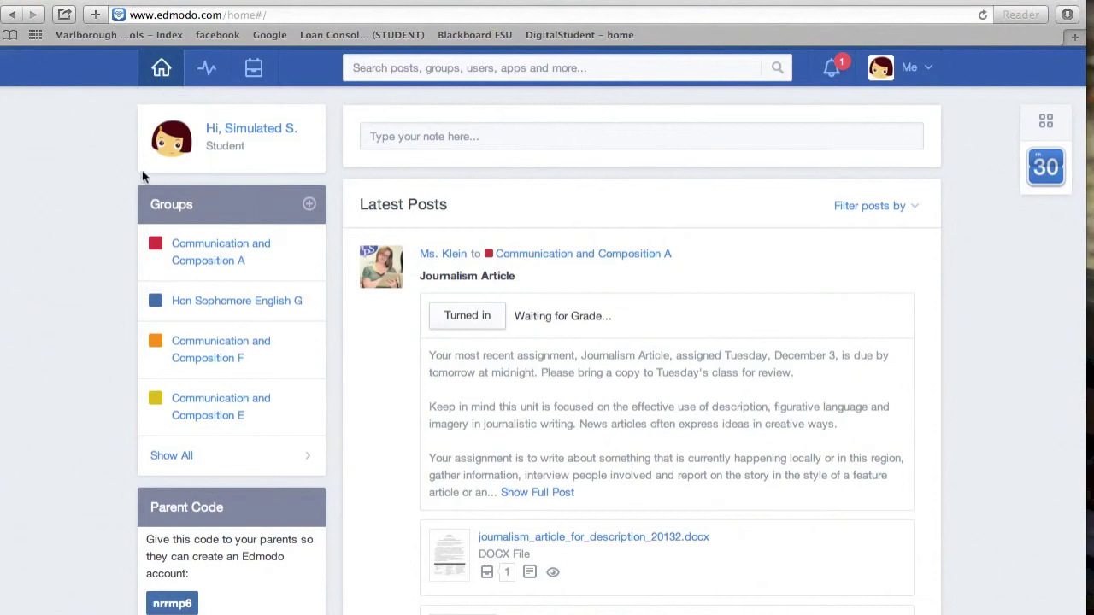
left_click(229, 254)
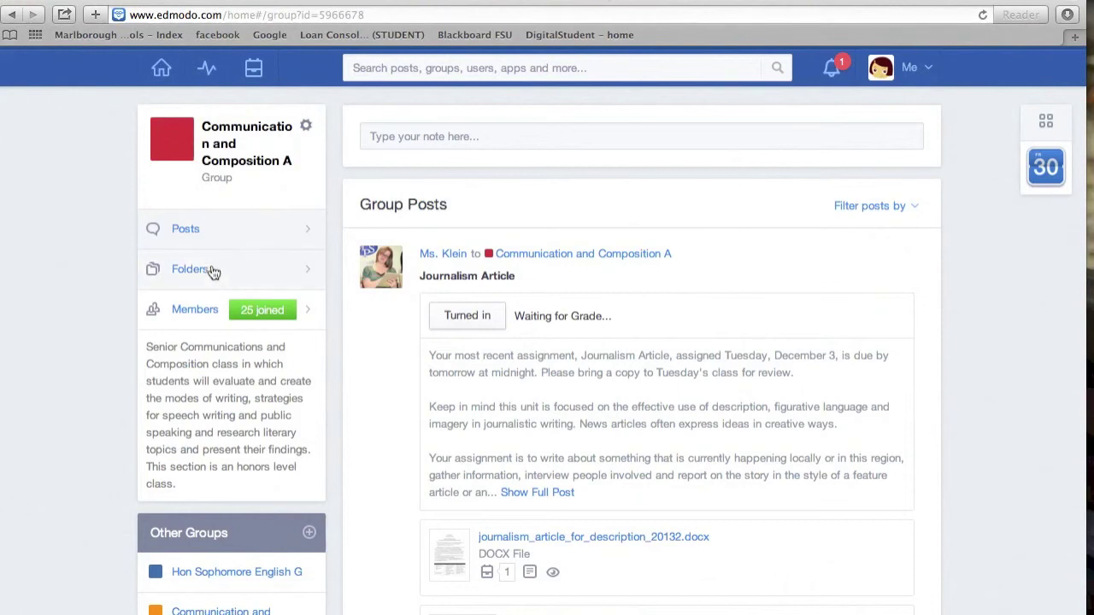
left_click(212, 270)
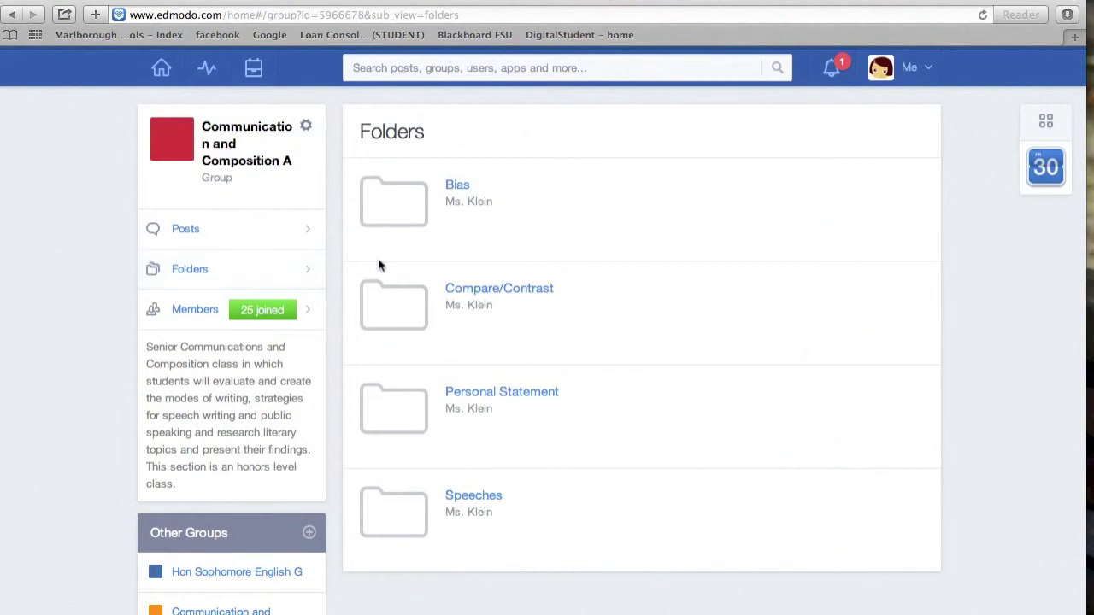
left_click(501, 393)
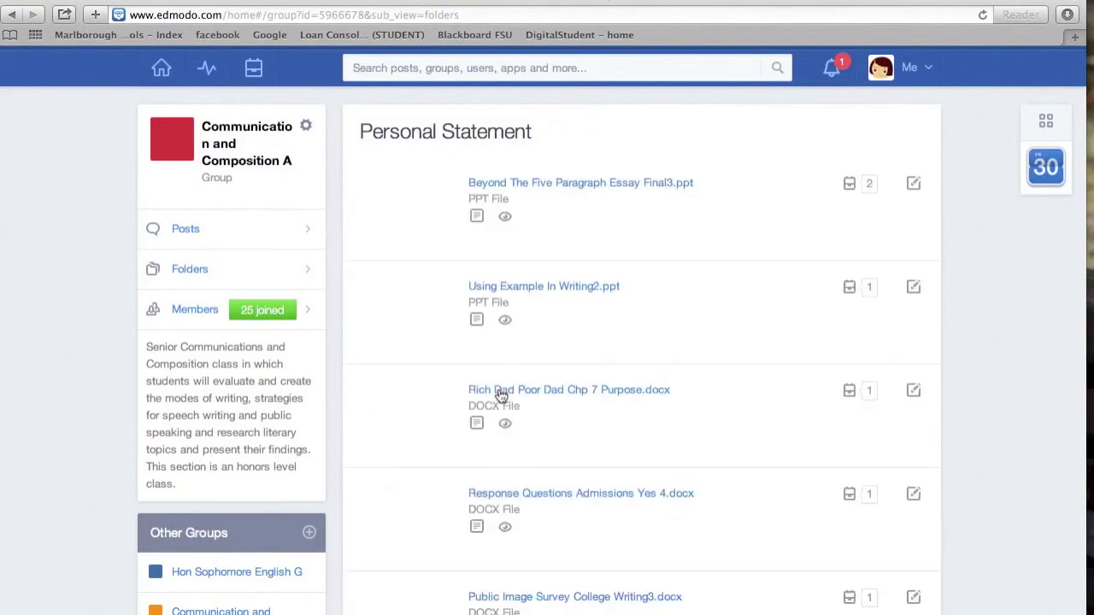
scroll(501, 395, "down", 2)
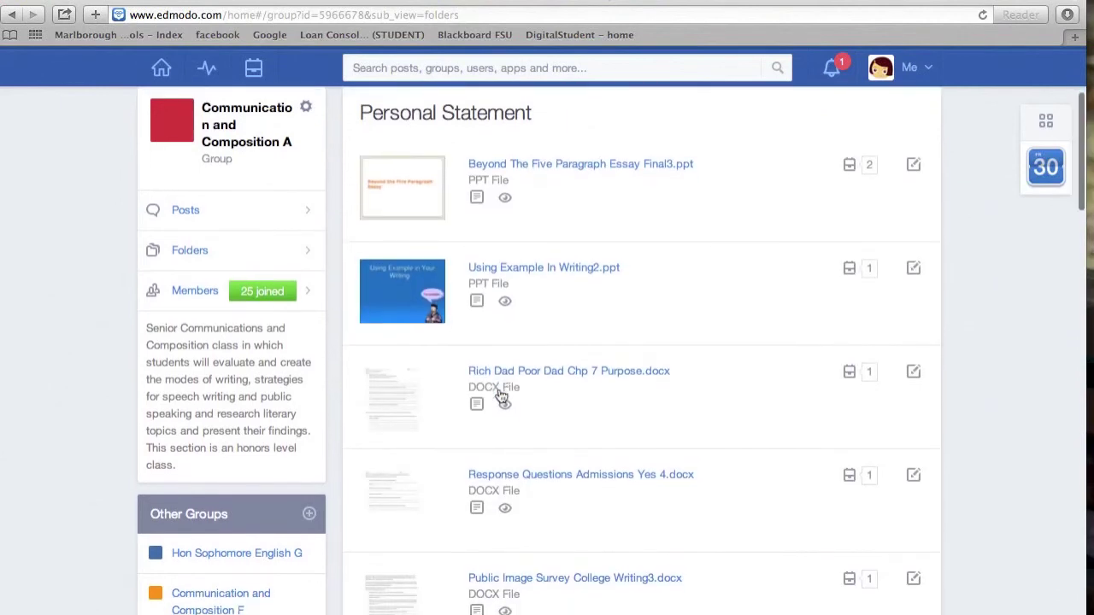
scroll(501, 395, "down", 3)
scroll(500, 395, "down", 2)
scroll(501, 395, "down", 1)
scroll(501, 396, "down", 2)
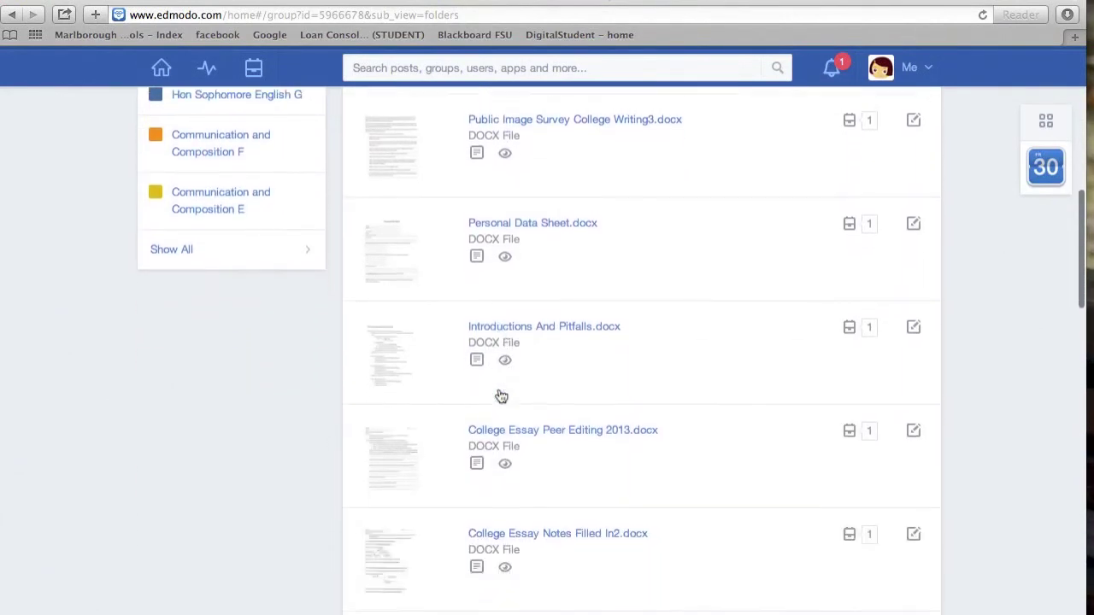
scroll(500, 395, "down", 3)
scroll(501, 395, "down", 5)
scroll(498, 388, "down", 3)
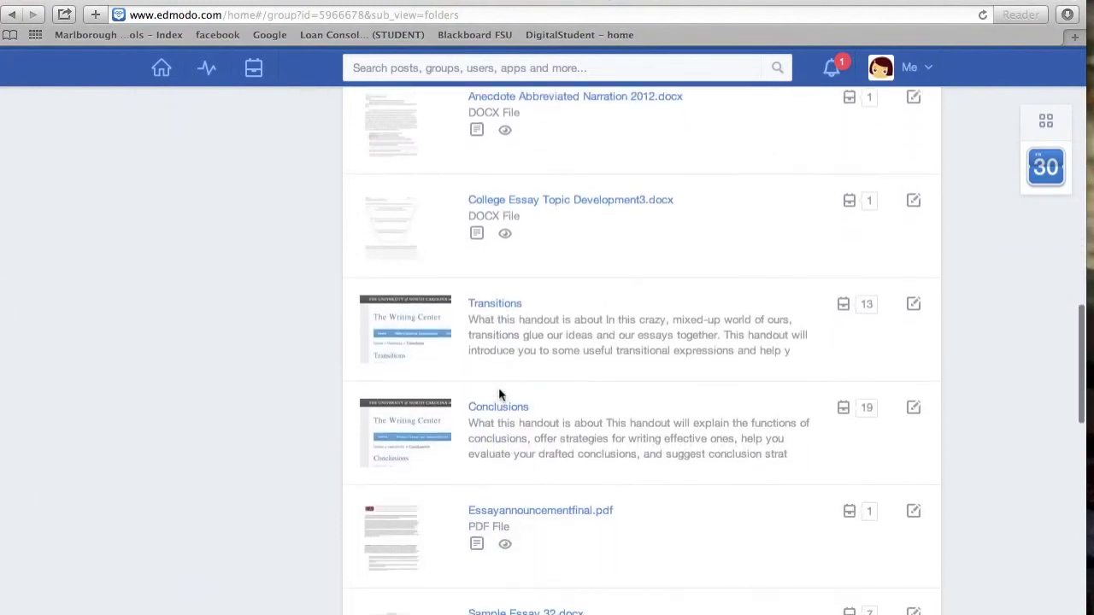
scroll(498, 387, "down", 2)
scroll(498, 387, "down", 2)
left_click(163, 69)
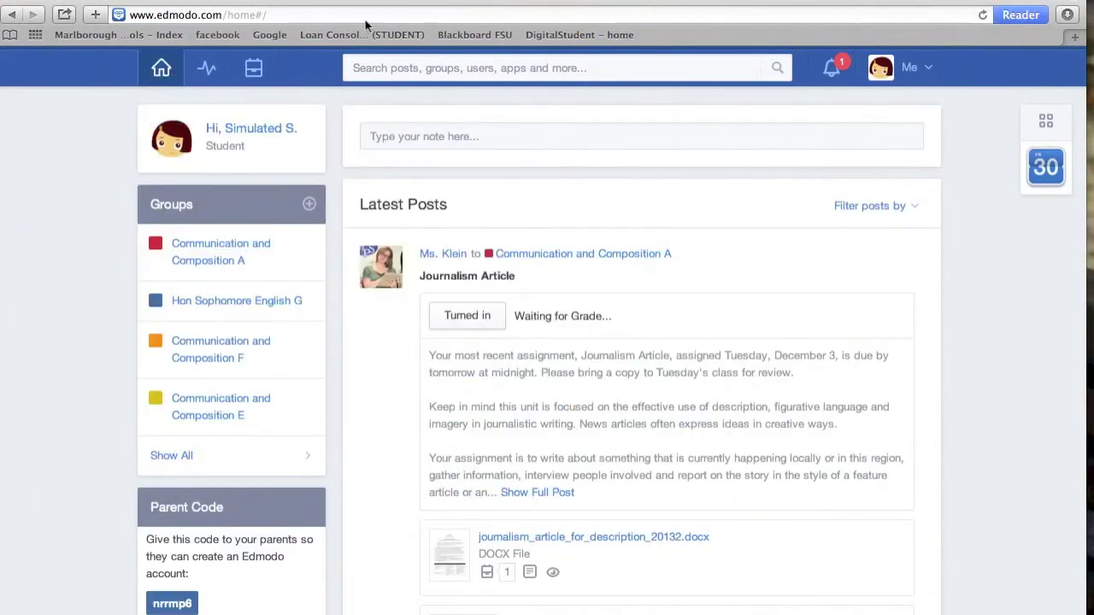
left_click(413, 139)
- Send the teacher a note saying you like Edmodo and asking when the first assignment is due
left_click(410, 207)
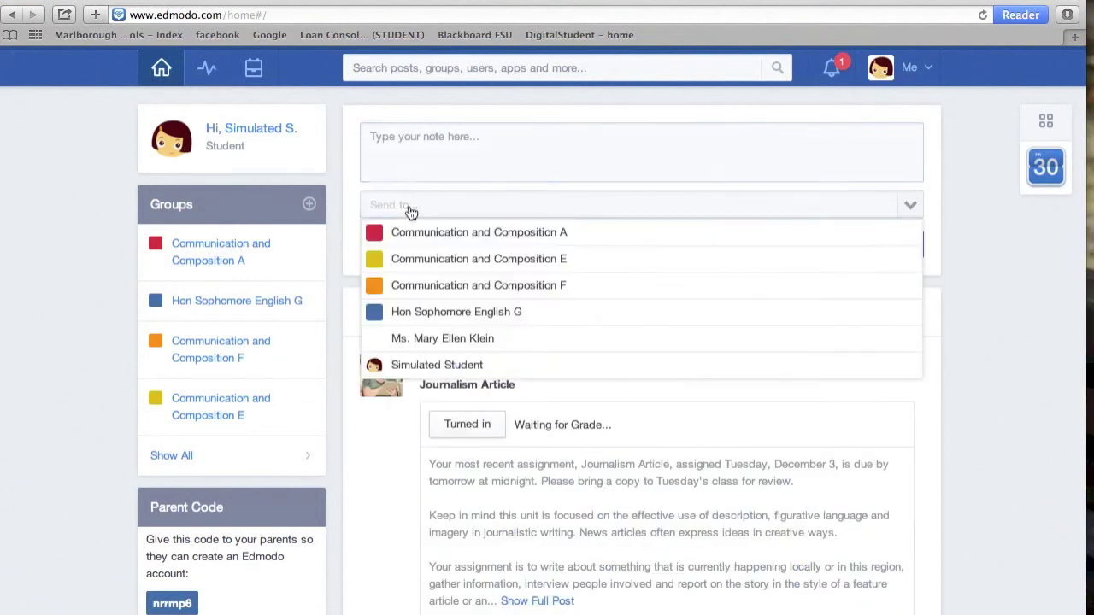
left_click(433, 342)
type("Hi Miss")
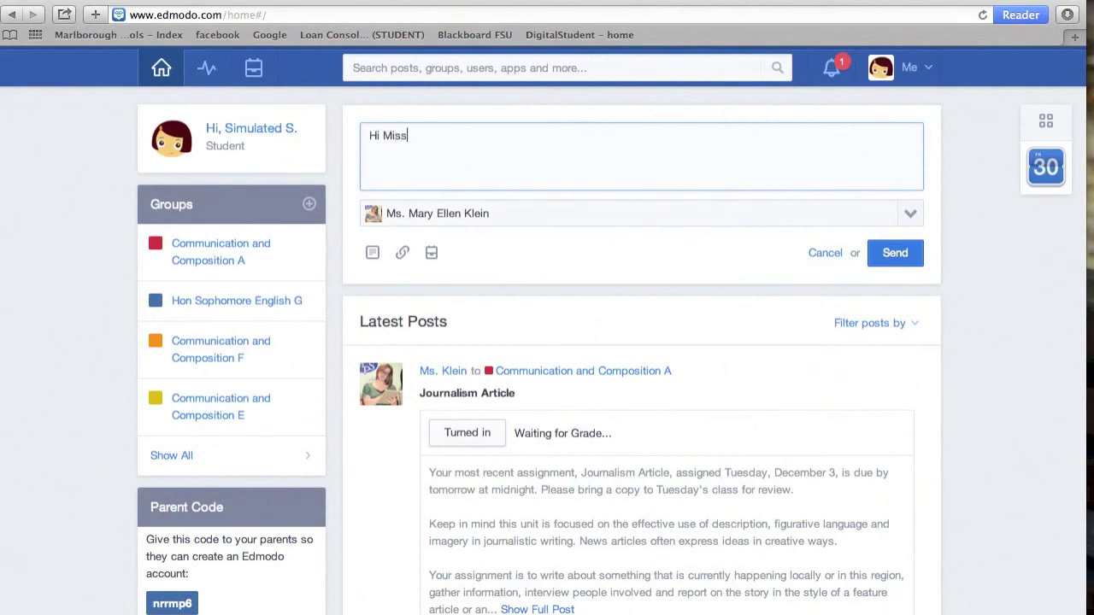
type(" Klein,")
key("Return")
type("I just wanted to tell you that I like the idea of using edmodo")
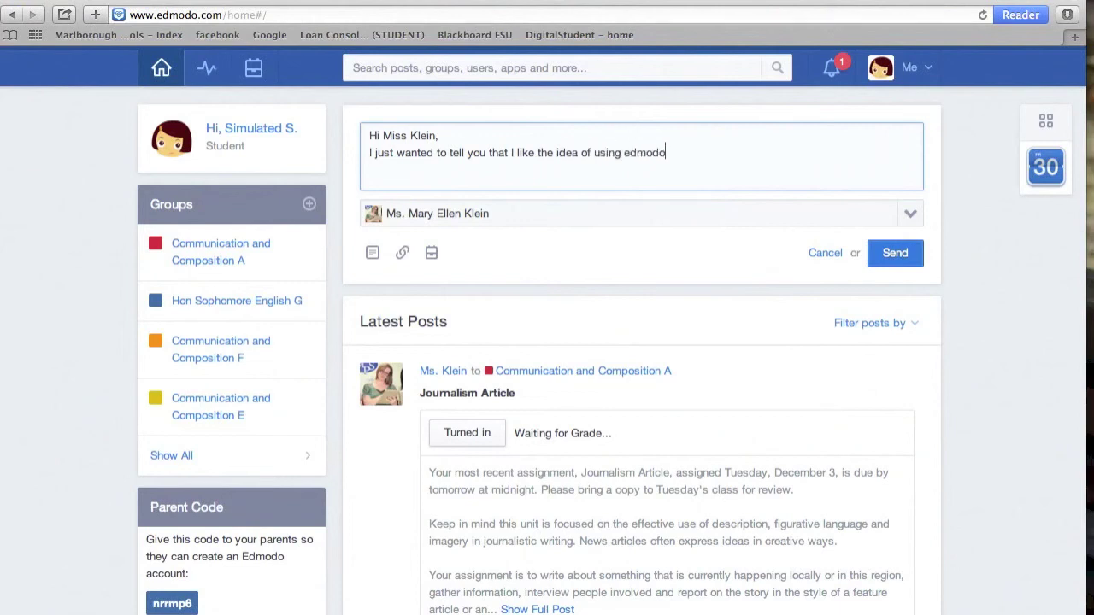
type(".")
key("Return")
type("Your dress is really nice.")
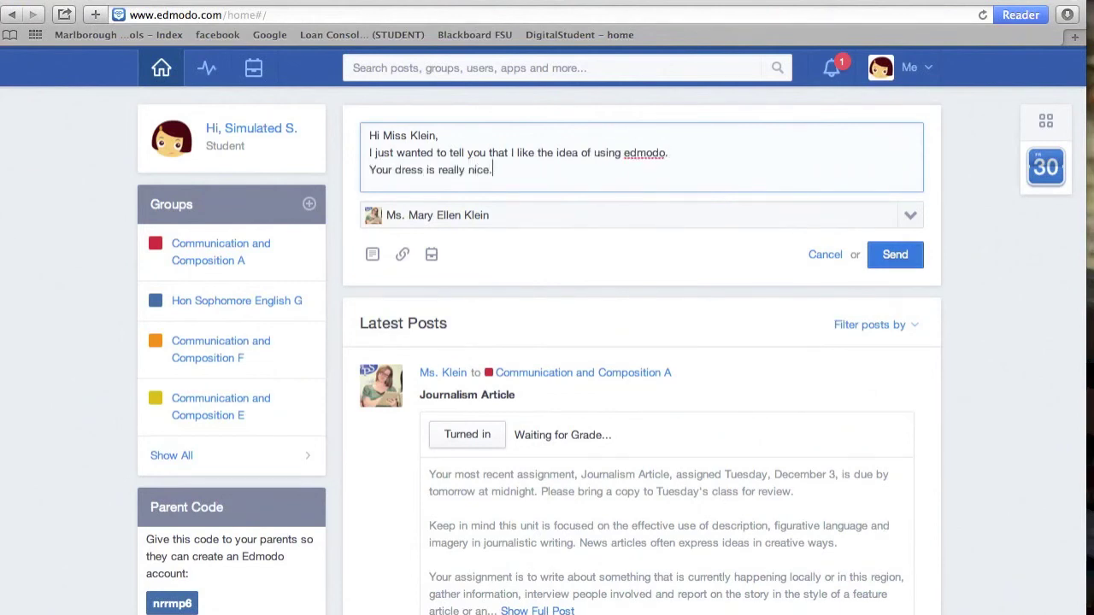
key("Return")
type("What time does class e")
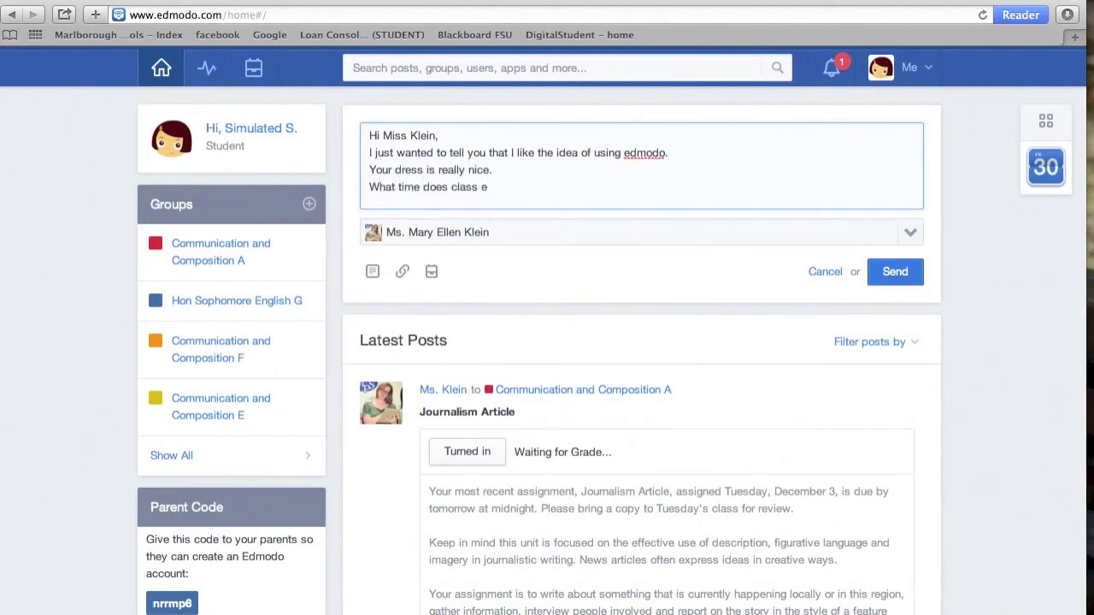
type("nd?")
key("BackSpace")
key("BackSpace")
key("BackSpace")
key("BackSpace")
key("BackSpace")
key("BackSpace")
key("BackSpace")
key("BackSpace")
key("BackSpace")
type("en is ")
type("our first assignment due?")
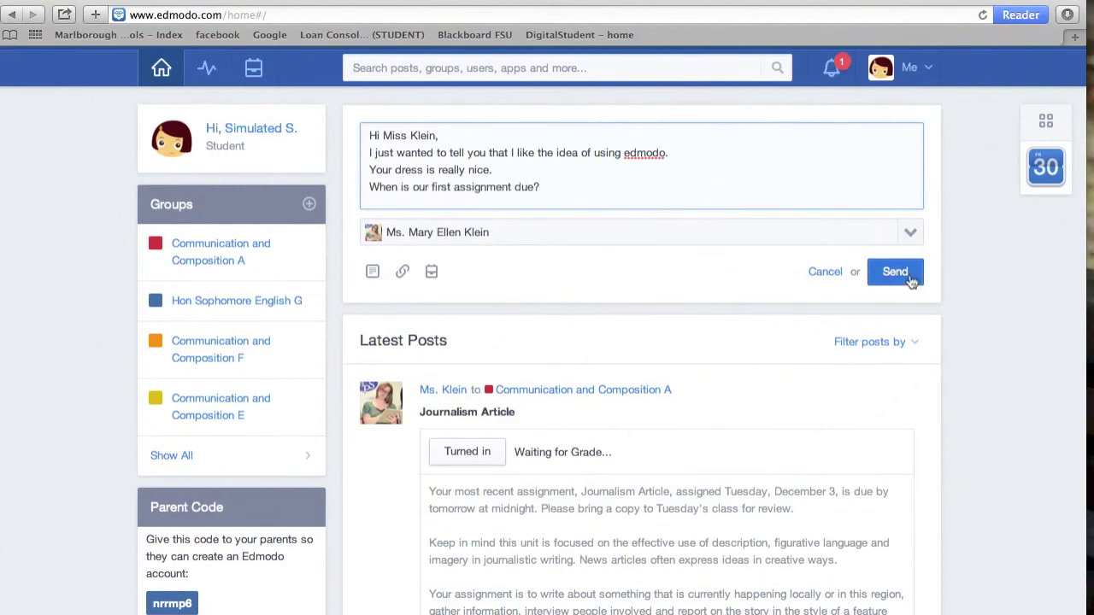
left_click(910, 281)
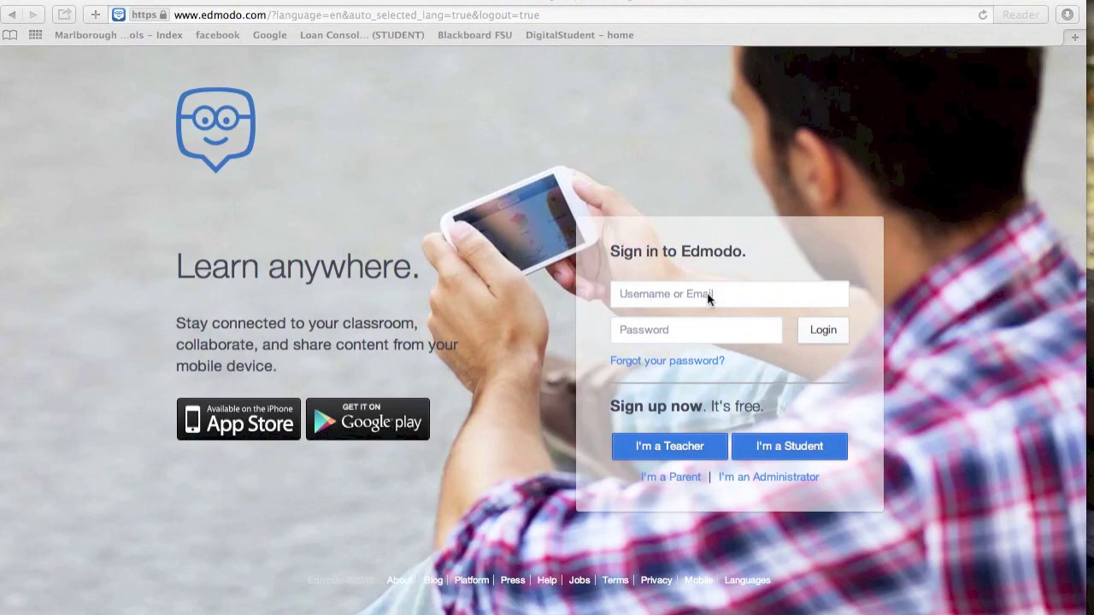
left_click(707, 293)
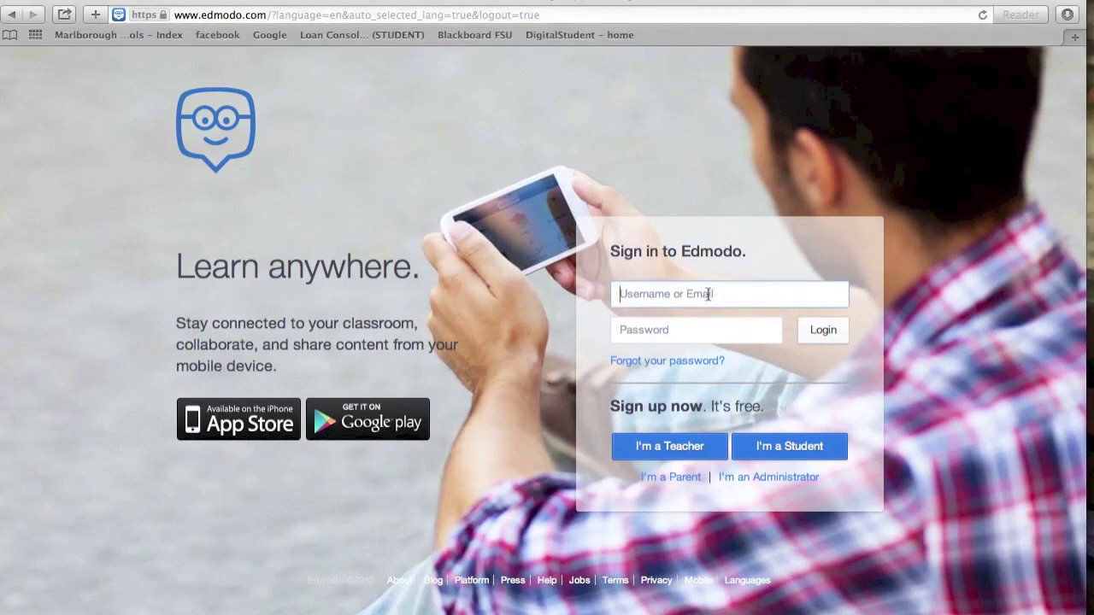